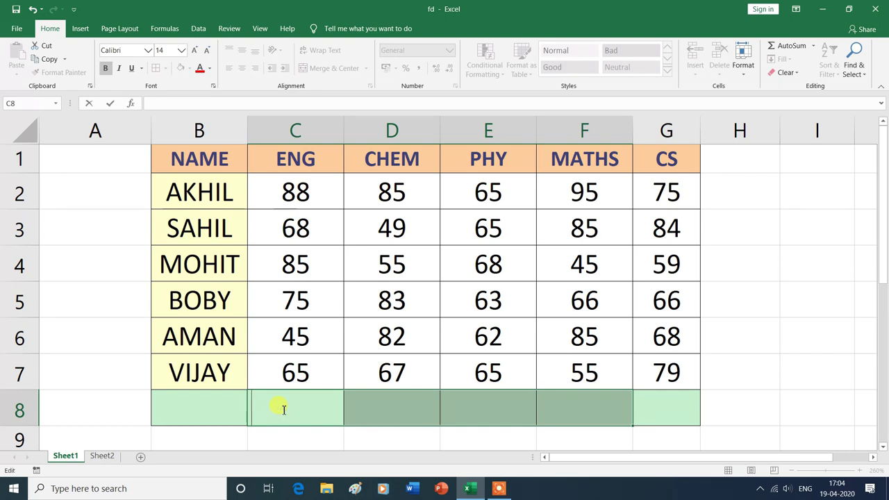
Enter =SUM(C2:C7) by hand for the ENG total of 426, then delete it from C8
{"action": "type", "text": "="}
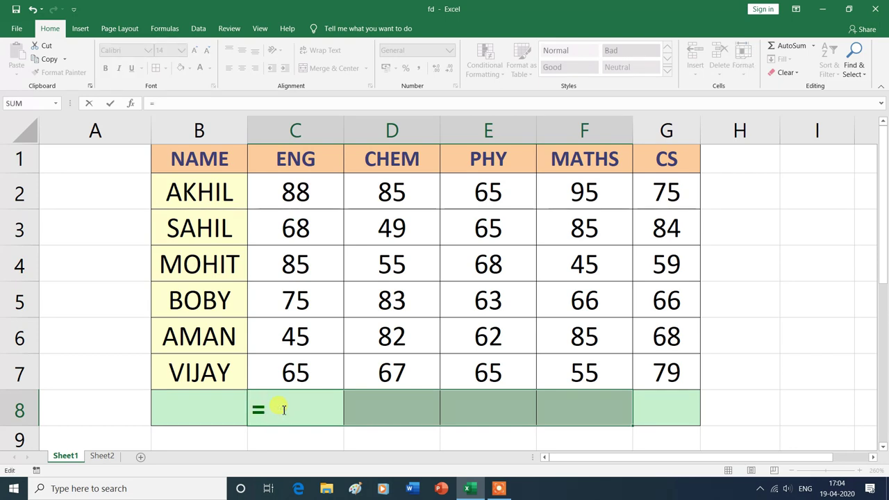
{"action": "type", "text": "sum"}
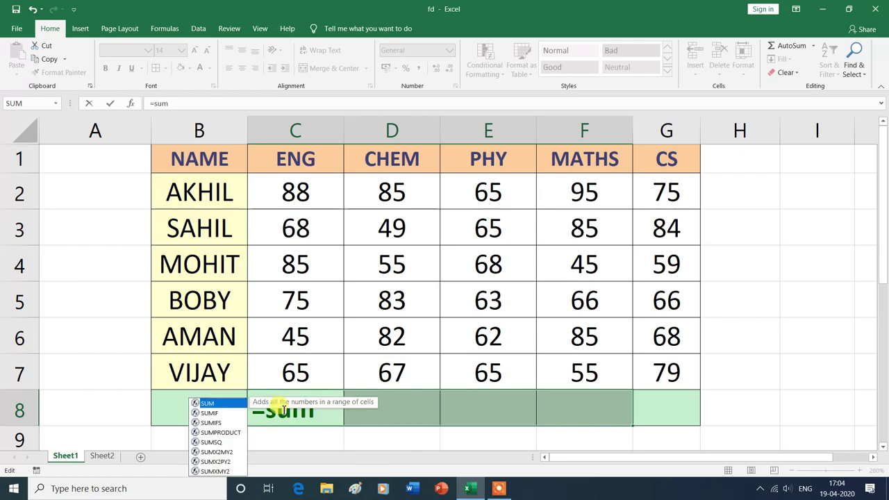
{"action": "double_click", "coordinate": [230, 403]}
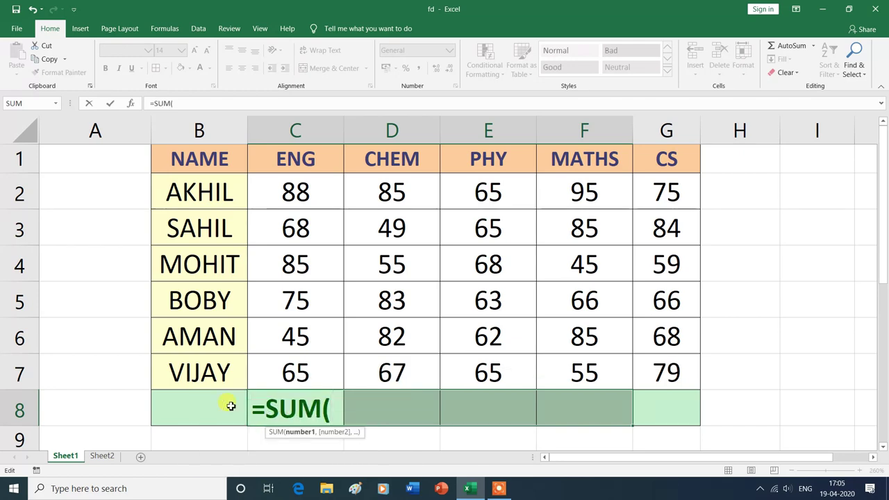
{"action": "left_click_drag", "start_coordinate": [304, 193], "coordinate": [302, 371]}
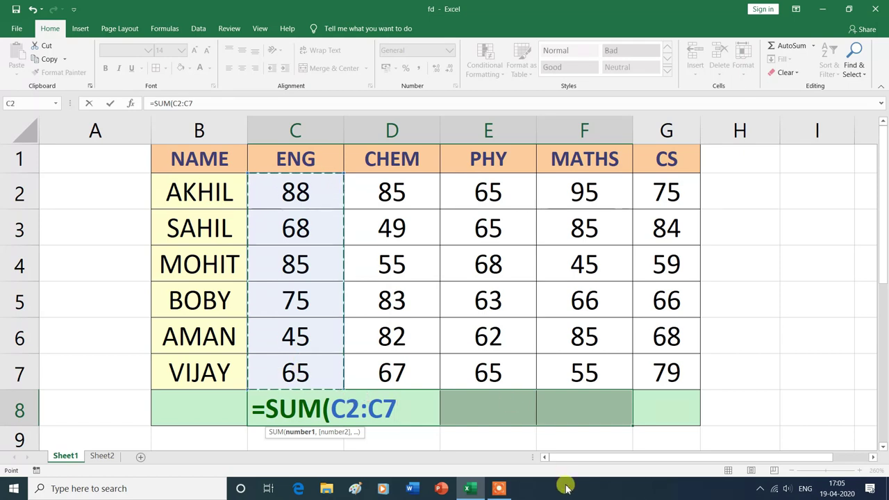
{"action": "type", "text": ")"}
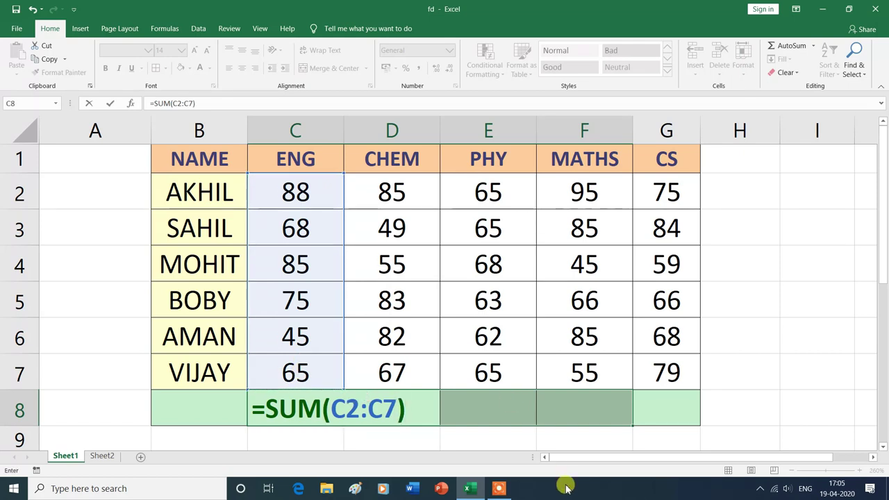
{"action": "key", "text": "Tab"}
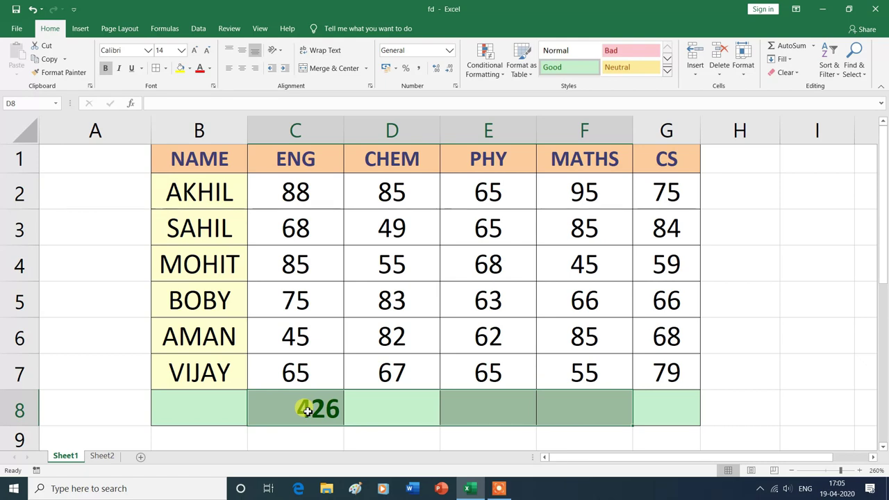
{"action": "key", "text": "Delete"}
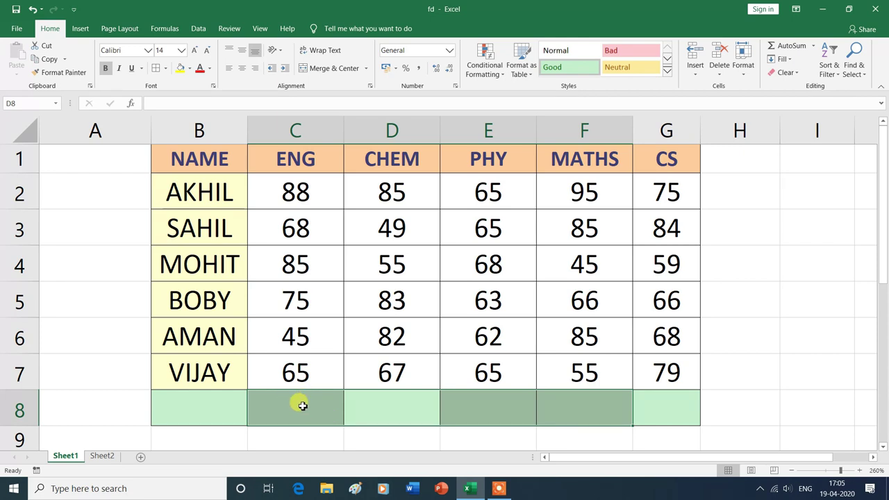
Recreate the ENG total of 426 in C8 with AutoSum, then move to D8
{"action": "left_click", "coordinate": [303, 407]}
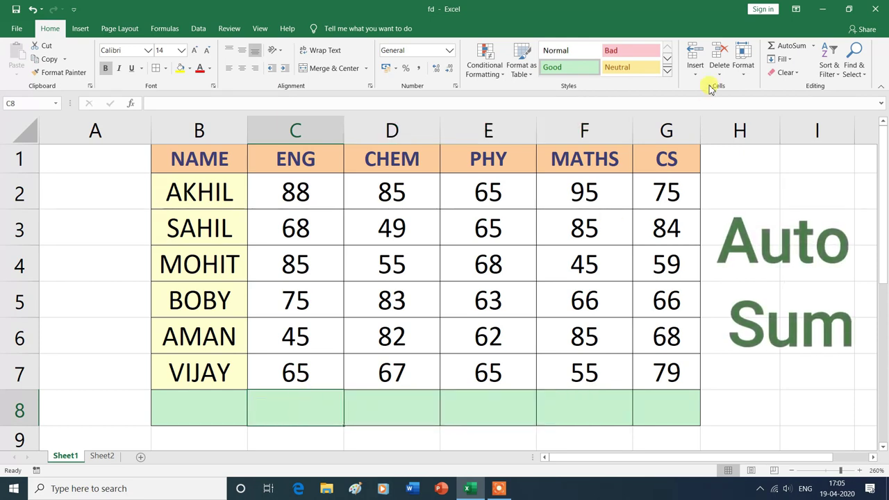
{"action": "left_click", "coordinate": [796, 47]}
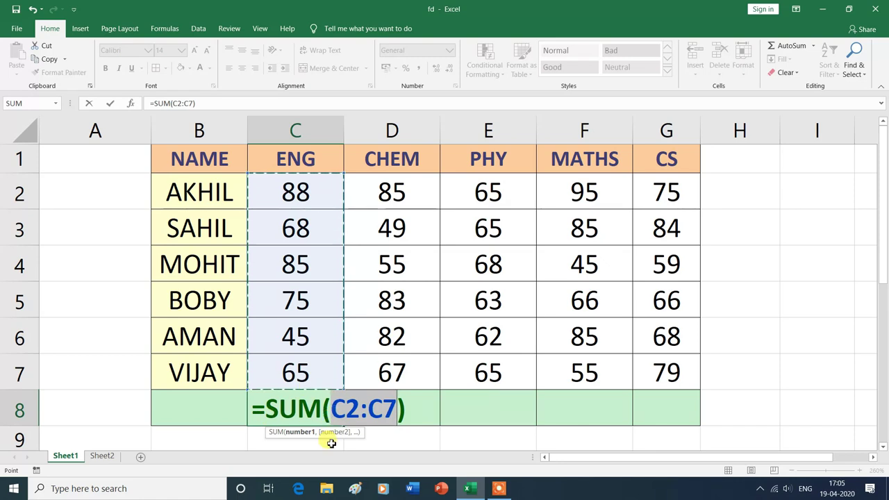
{"action": "key", "text": "Return"}
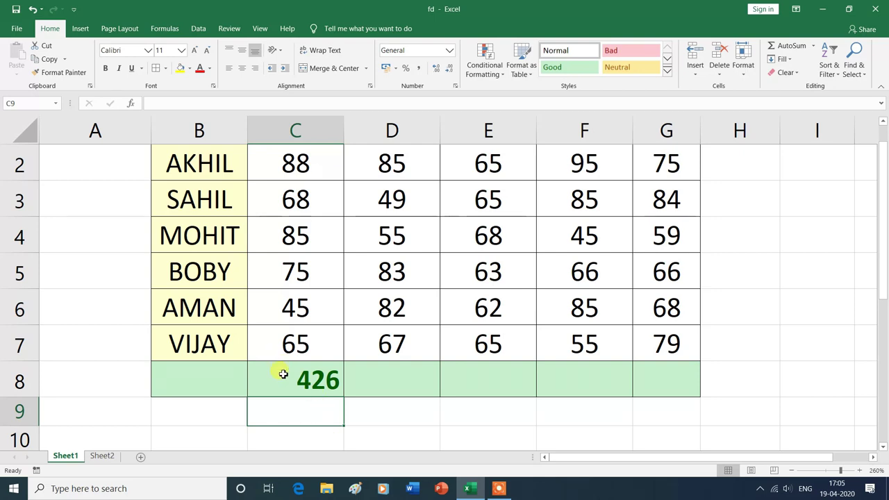
{"action": "left_click", "coordinate": [351, 375]}
{"action": "scroll", "coordinate": [399, 188], "scroll_direction": "up", "scroll_amount": 1}
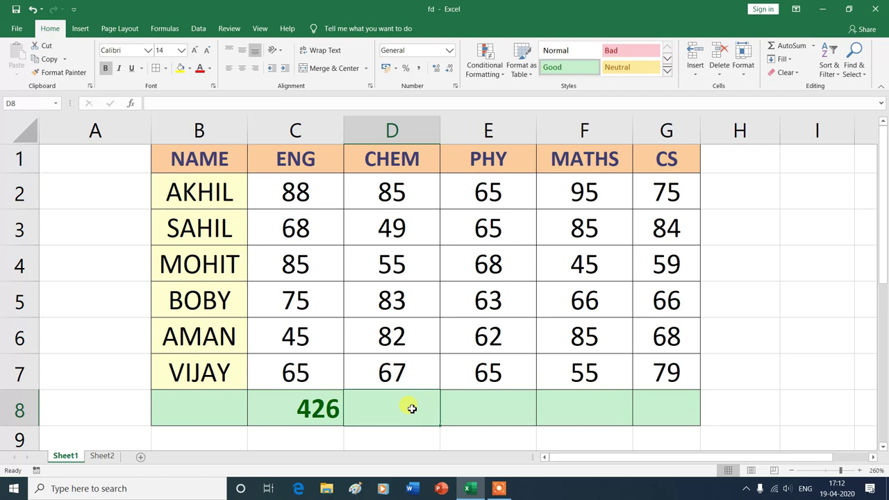
{"action": "left_click", "coordinate": [790, 47]}
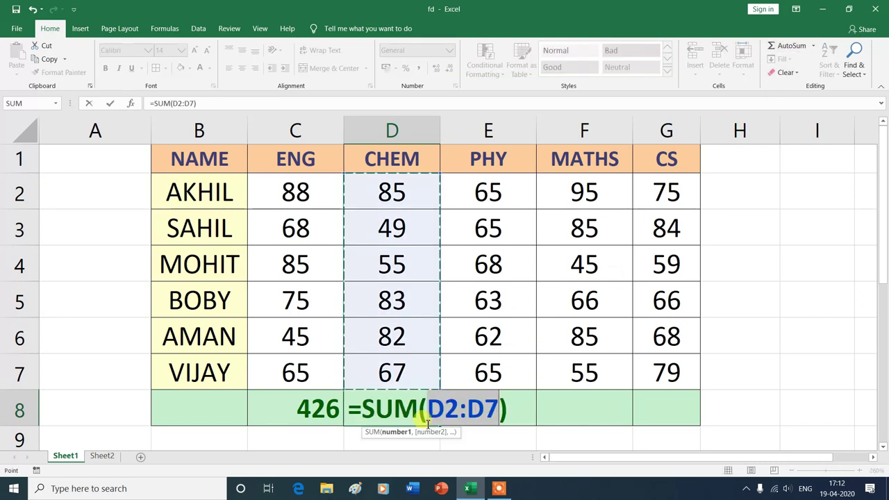
{"action": "key", "text": "Return"}
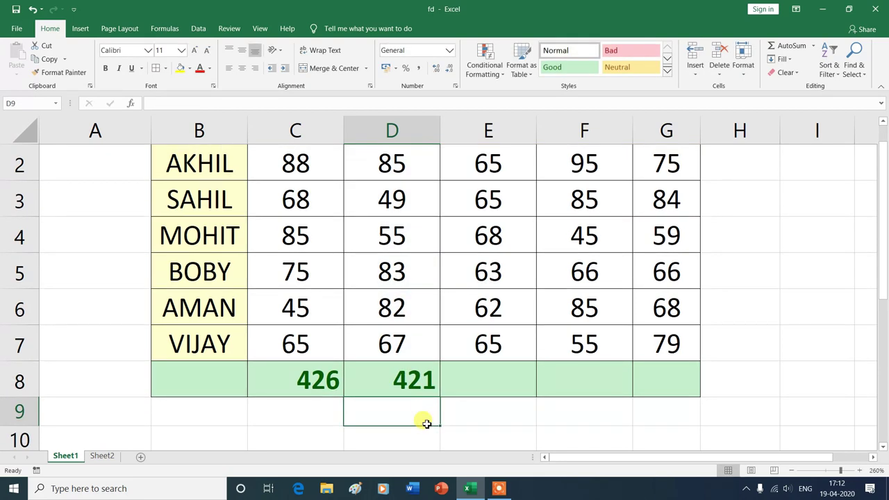
{"action": "left_click", "coordinate": [401, 381]}
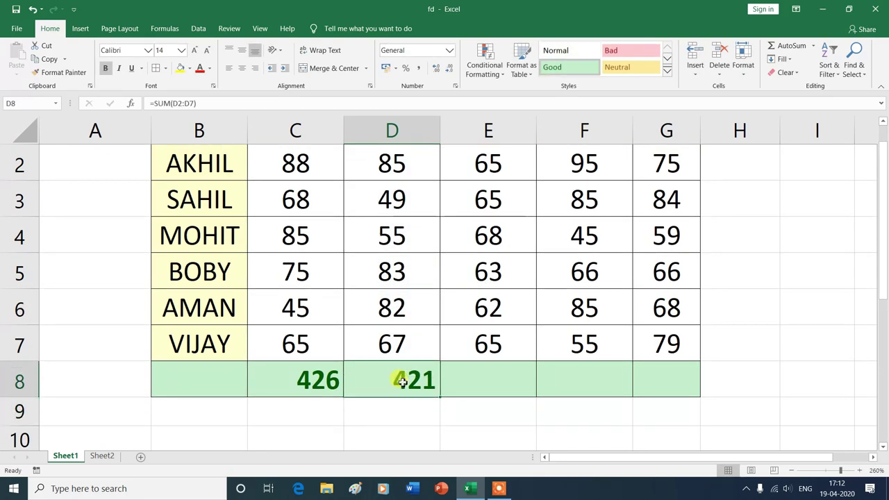
{"action": "key", "text": "Delete"}
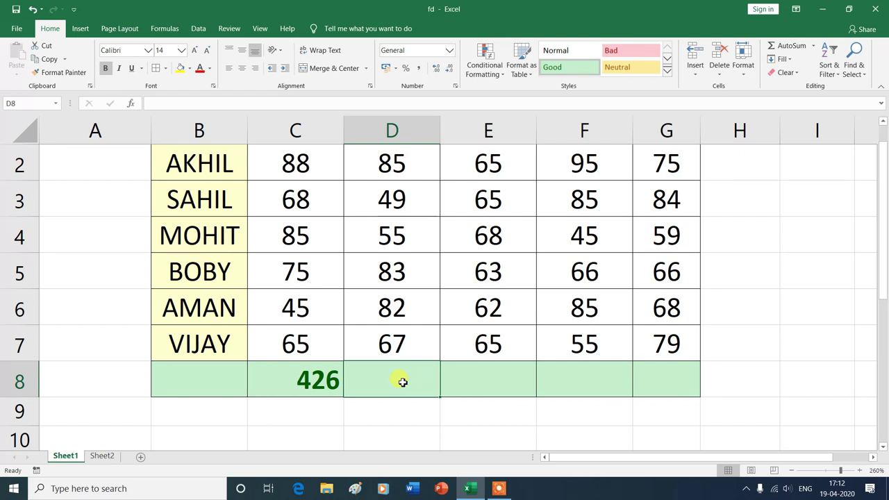
{"action": "scroll", "coordinate": [403, 382], "scroll_direction": "up", "scroll_amount": 1}
{"action": "left_click_drag", "start_coordinate": [399, 179], "coordinate": [411, 396]}
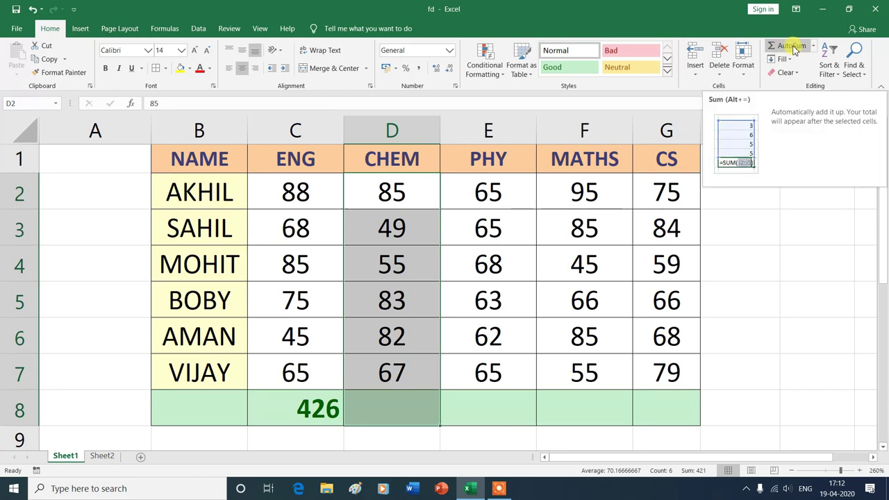
AutoSum the selected CHEM marks so D8 shows 421, then deselect the column
{"action": "left_click", "coordinate": [792, 47]}
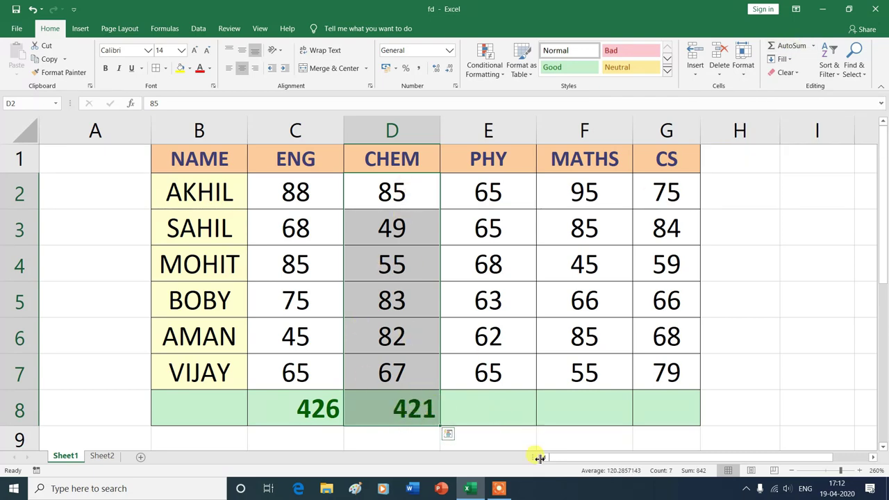
{"action": "left_click", "coordinate": [735, 374]}
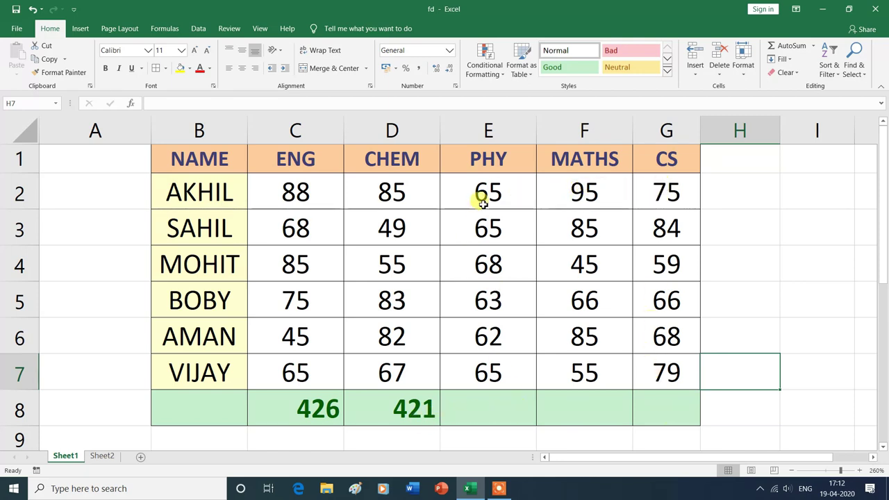
{"action": "left_click", "coordinate": [473, 185]}
Select E2:G8 and AutoSum the PHY, MATHS and CS totals: 388, 431 and 431
{"action": "left_click_drag", "start_coordinate": [472, 185], "coordinate": [652, 403]}
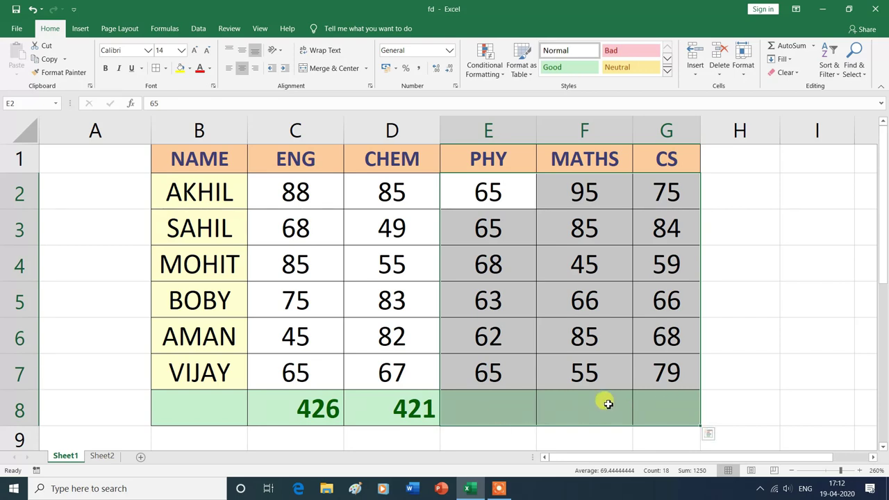
{"action": "left_click", "coordinate": [792, 46]}
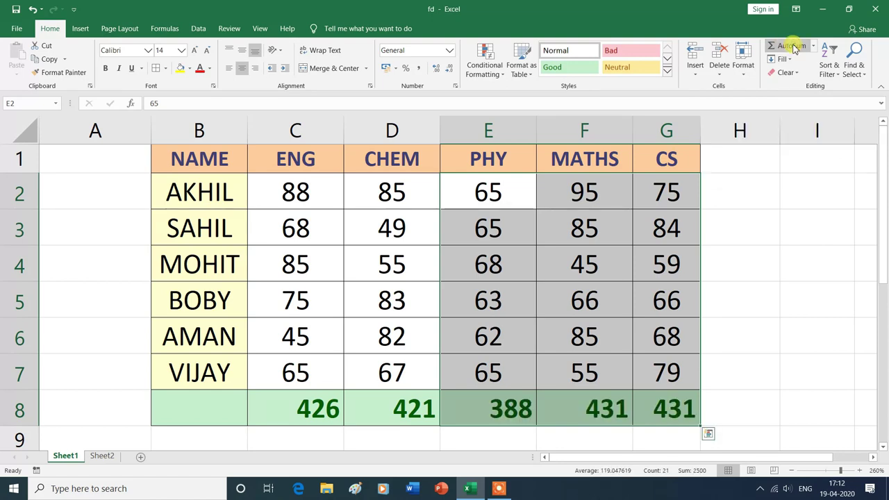
{"action": "left_click", "coordinate": [809, 408]}
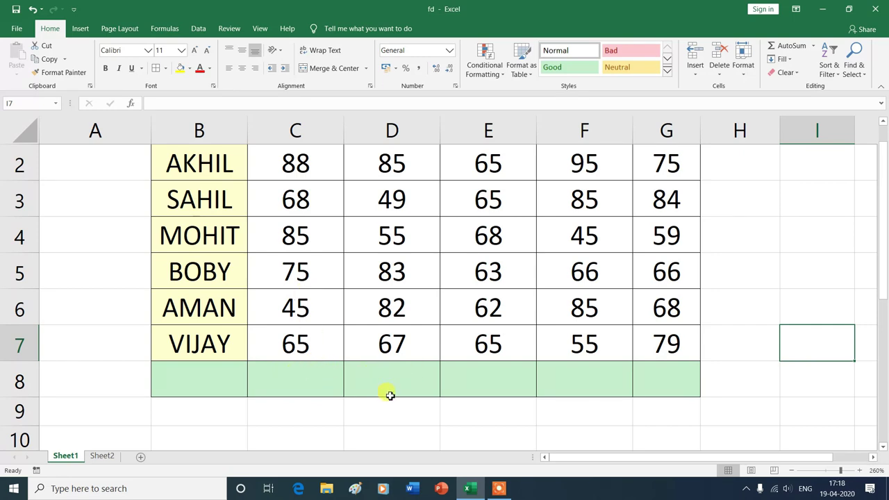
{"action": "scroll", "coordinate": [386, 391], "scroll_direction": "up", "scroll_amount": 1}
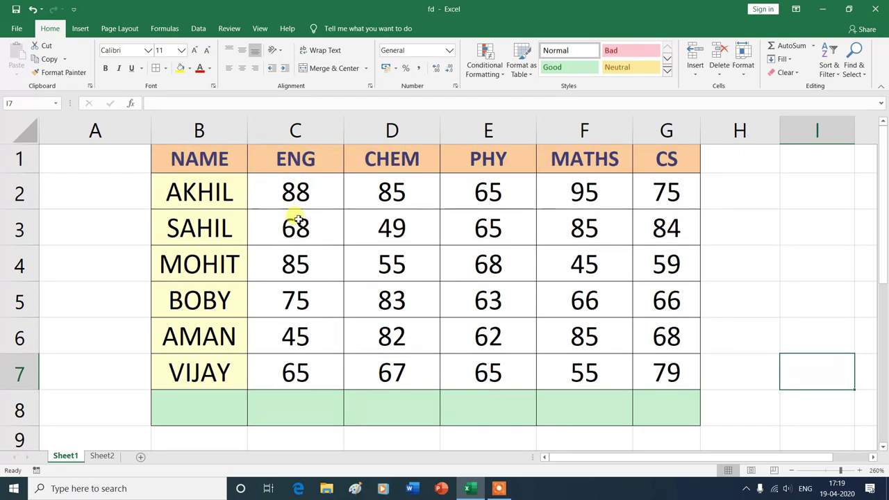
{"action": "left_click", "coordinate": [297, 404]}
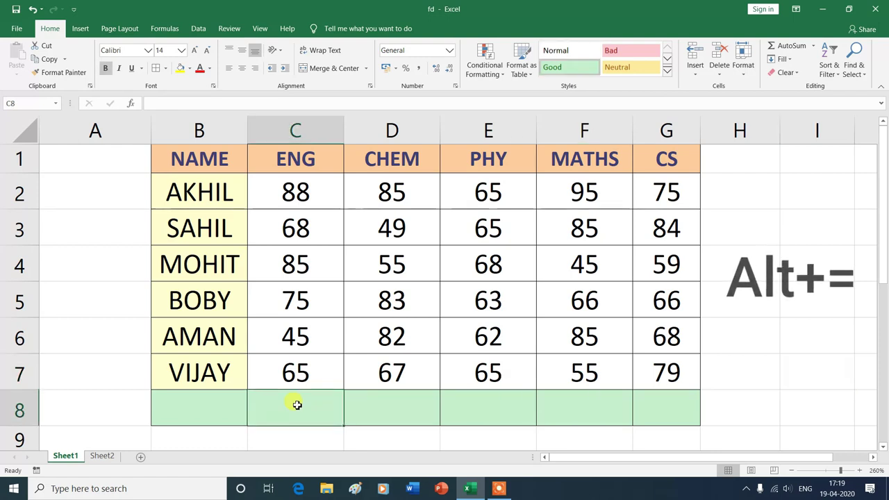
{"action": "key", "text": "alt"}
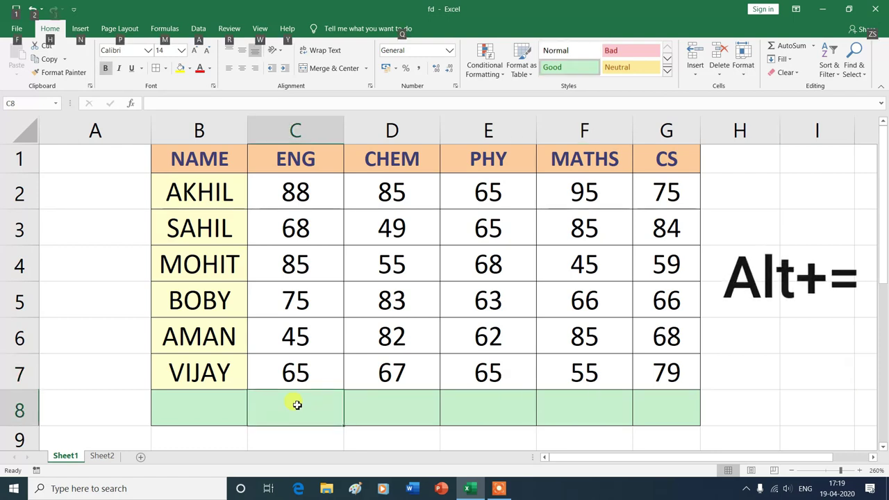
{"action": "key", "text": "alt+equal"}
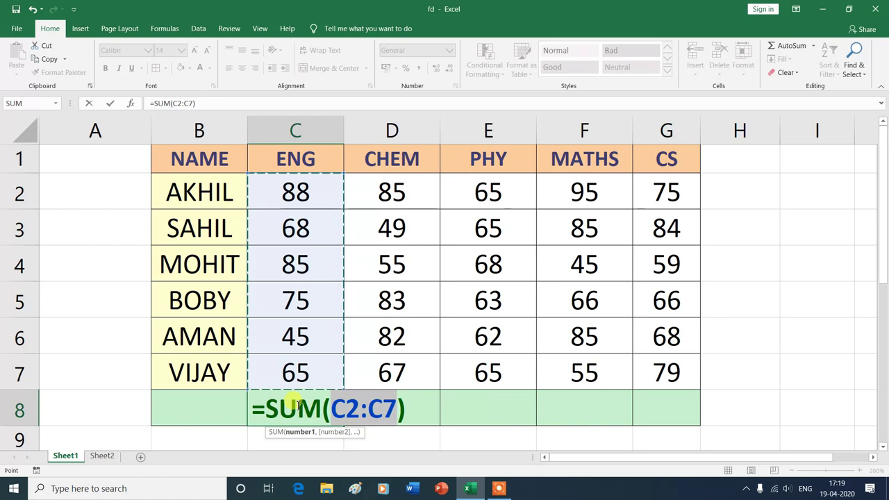
{"action": "key", "text": "Return"}
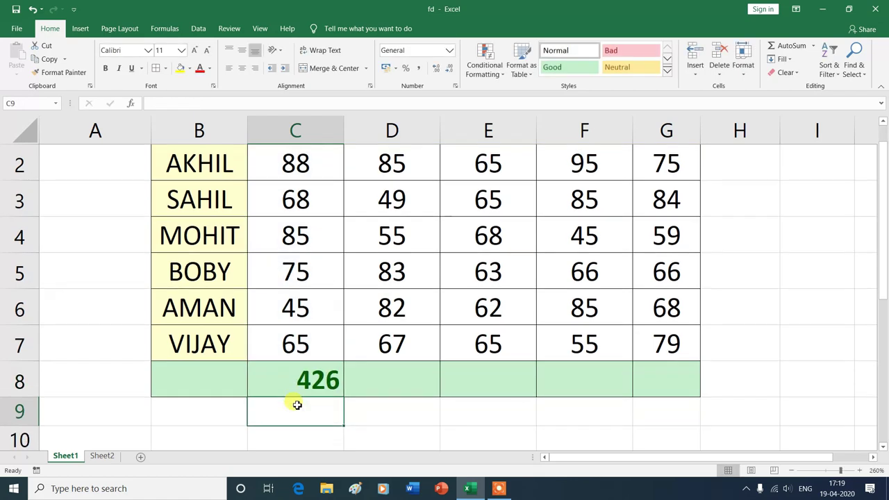
{"action": "scroll", "coordinate": [289, 292], "scroll_direction": "up", "scroll_amount": 1}
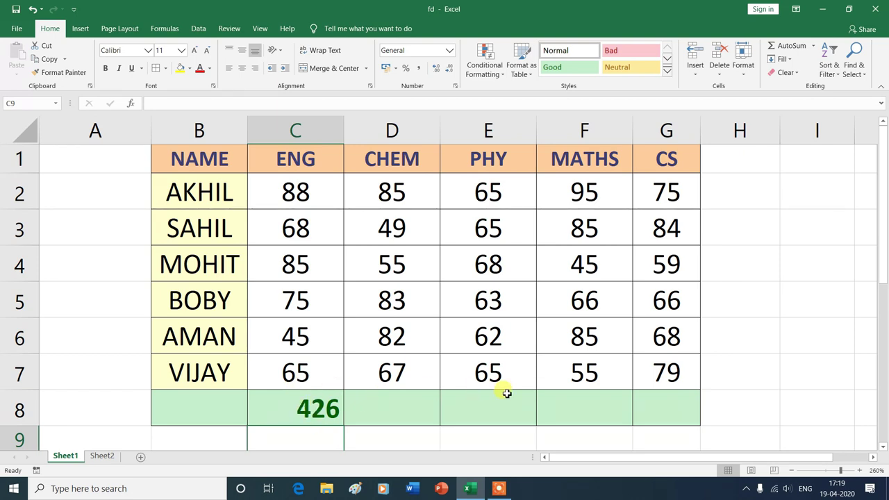
{"action": "left_click", "coordinate": [307, 414]}
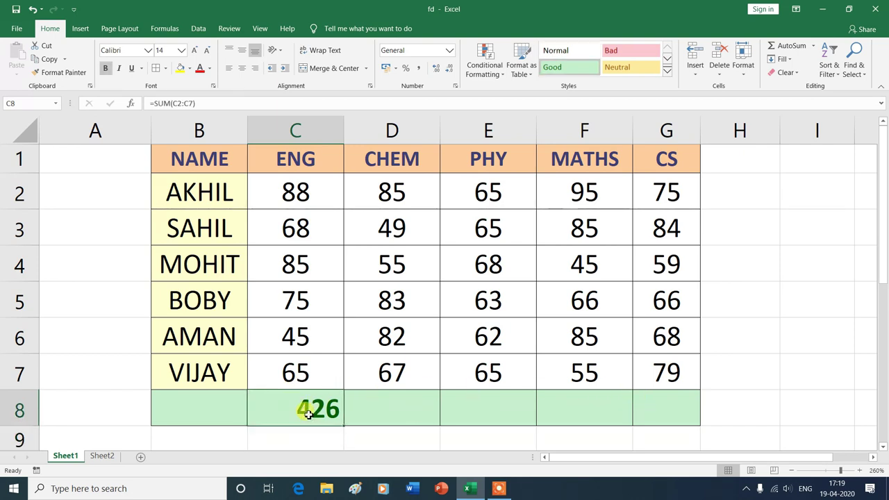
{"action": "key", "text": "Delete"}
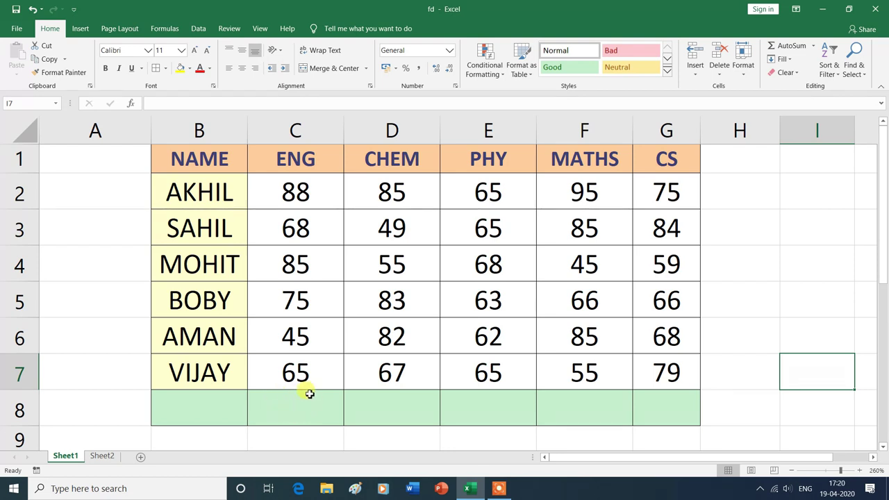
{"action": "left_click_drag", "start_coordinate": [287, 407], "coordinate": [660, 414]}
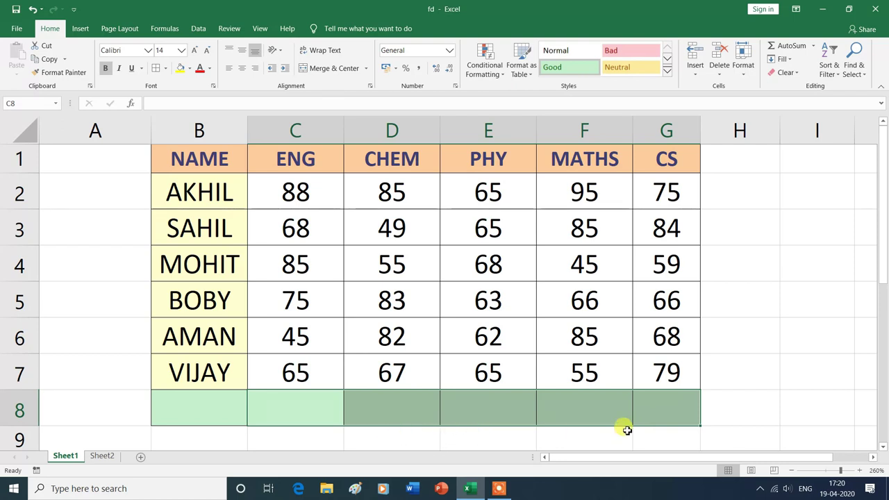
{"action": "key", "text": "alt+equal"}
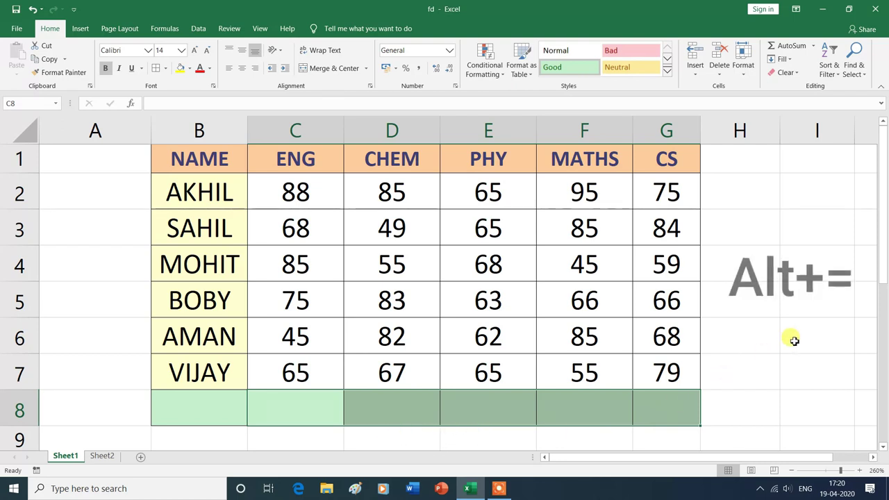
{"action": "key", "text": "alt+equal"}
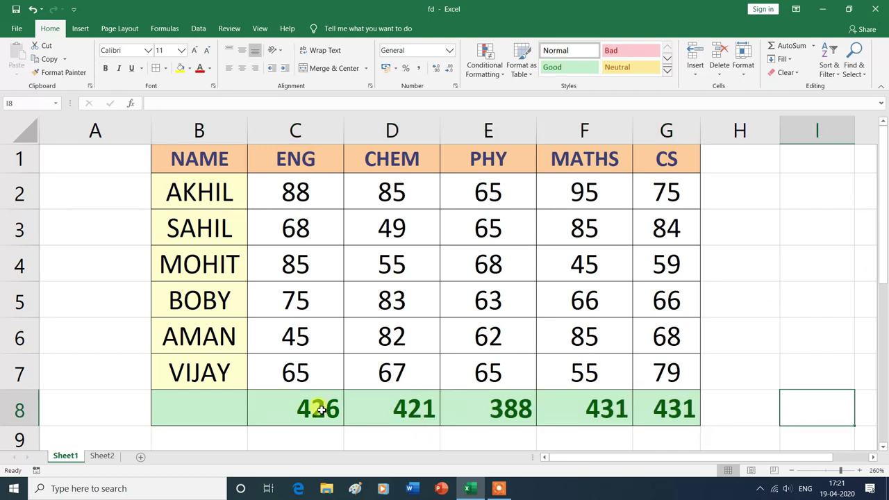
{"action": "left_click_drag", "start_coordinate": [294, 409], "coordinate": [674, 417]}
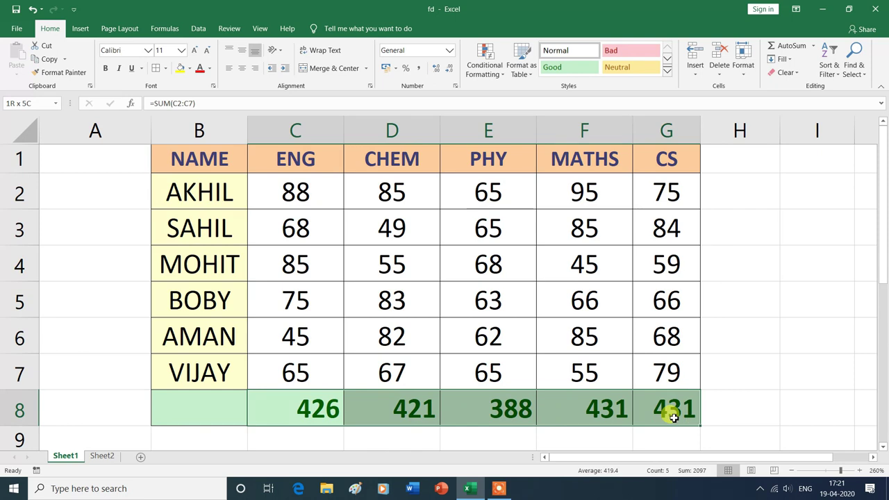
{"action": "key", "text": "Delete"}
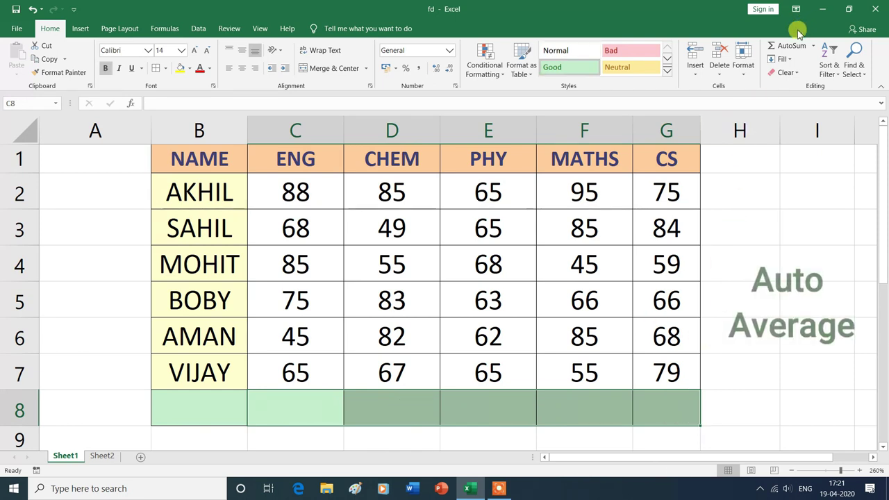
Select C2:C8 and use AutoSum's Average to put the ENG average, 71, in C8
{"action": "left_click", "coordinate": [813, 46]}
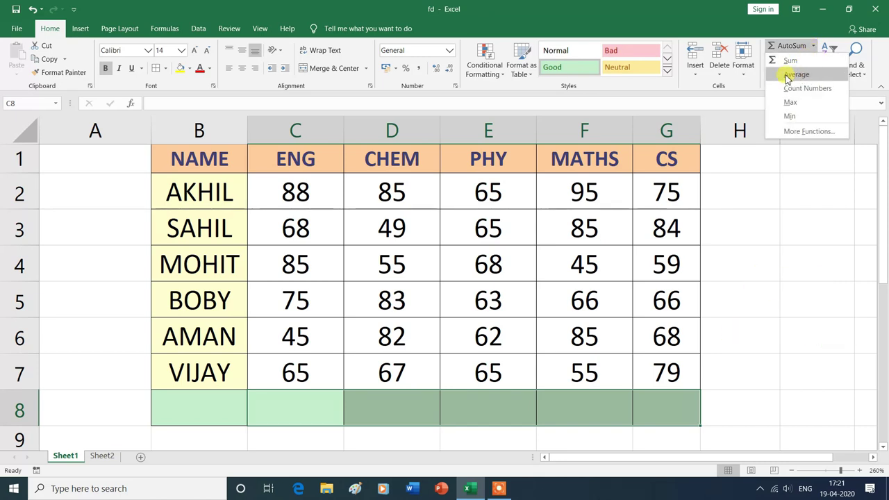
{"action": "left_click", "coordinate": [736, 398]}
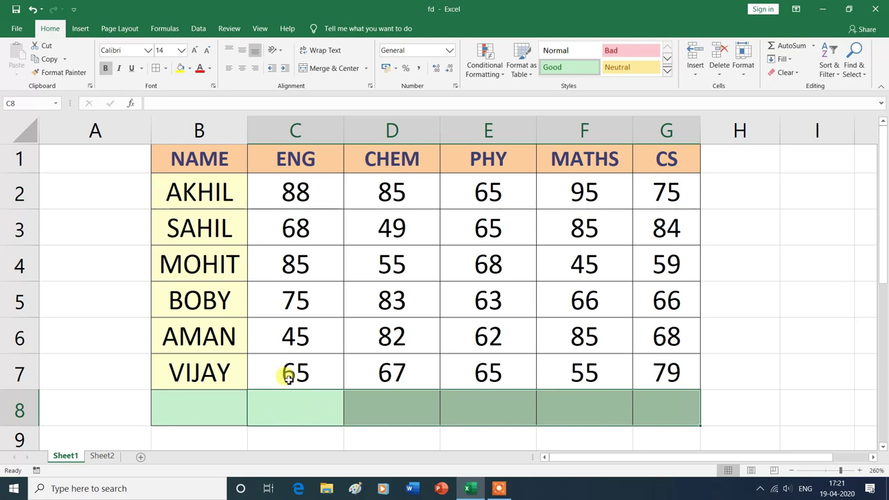
{"action": "left_click_drag", "start_coordinate": [280, 184], "coordinate": [297, 400]}
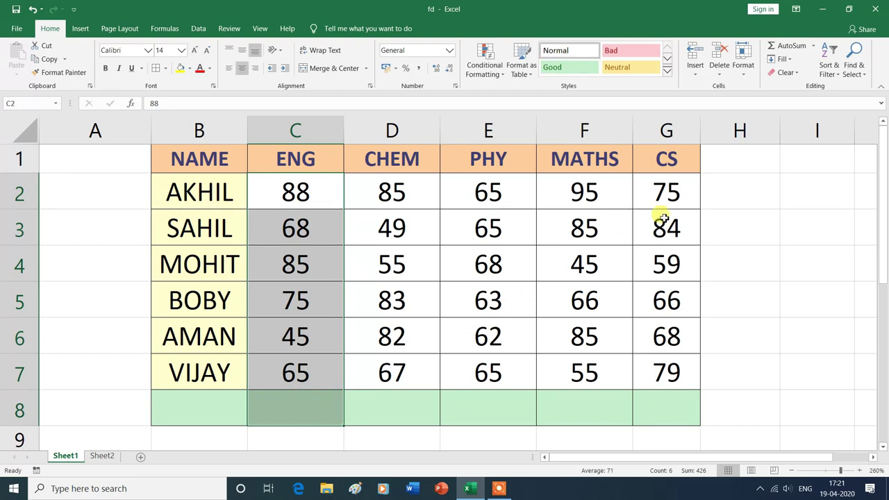
{"action": "left_click", "coordinate": [813, 53]}
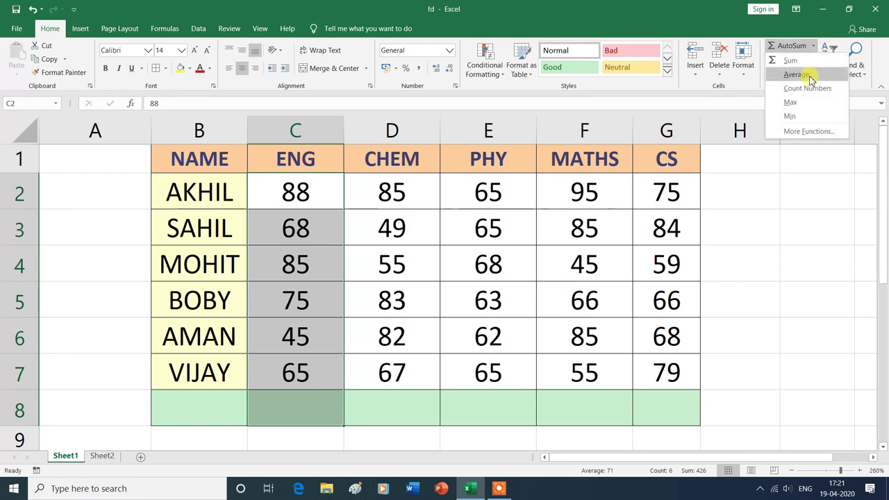
{"action": "left_click", "coordinate": [796, 74]}
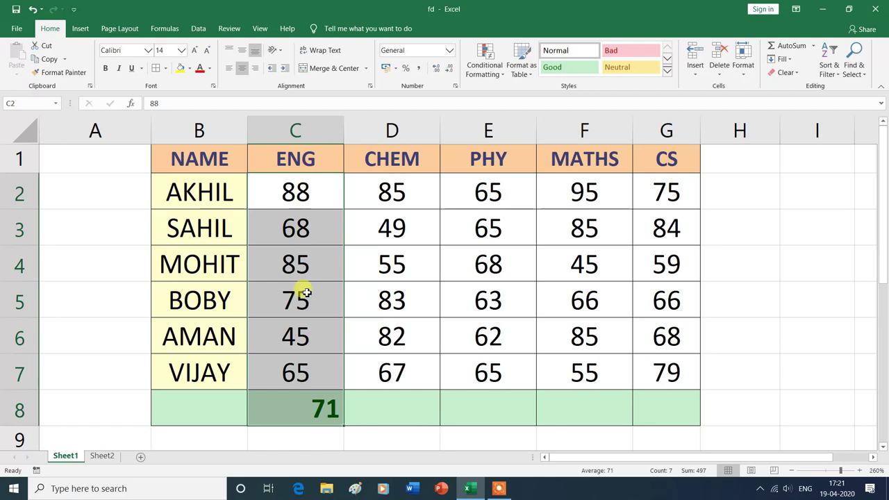
{"action": "left_click", "coordinate": [299, 409]}
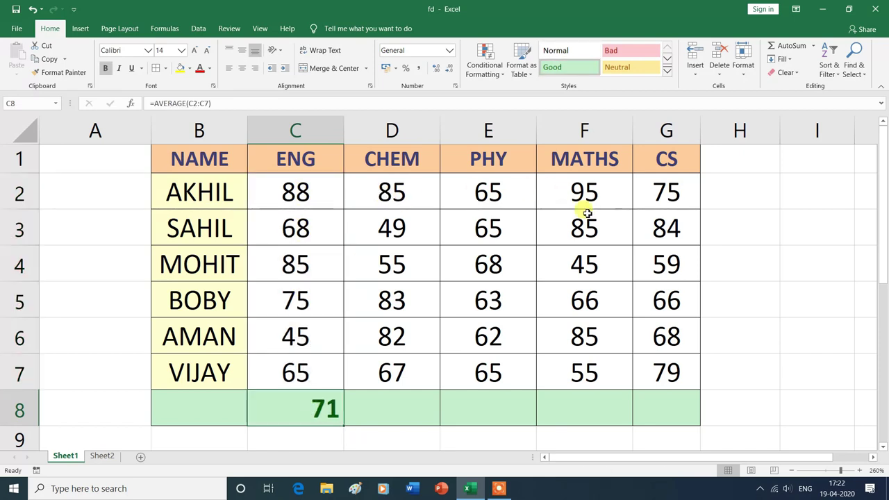
Fill D8:G8 with averages 70.167, 64.667, 71.833 and 71.8, then clear row 8
{"action": "mouse_move", "coordinate": [378, 186]}
{"action": "left_mouse_down"}
{"action": "mouse_move", "coordinate": [660, 353]}
{"action": "mouse_move", "coordinate": [671, 400]}
{"action": "left_mouse_up"}
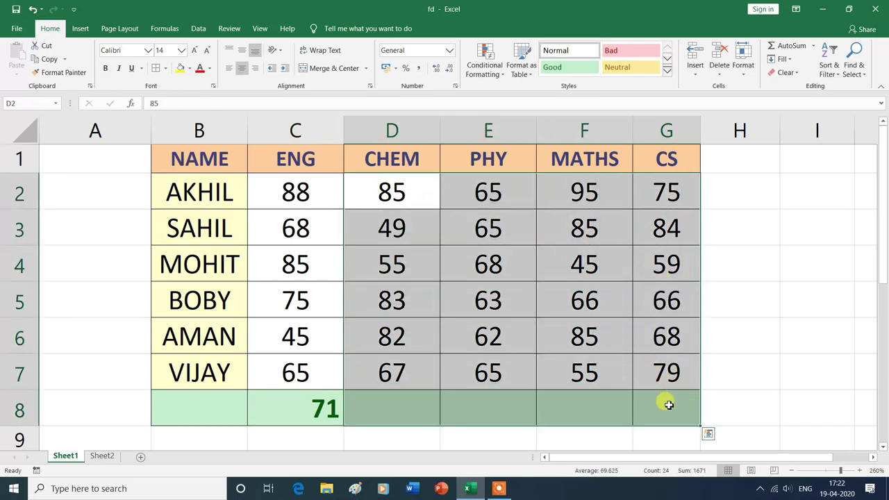
{"action": "left_click", "coordinate": [814, 47]}
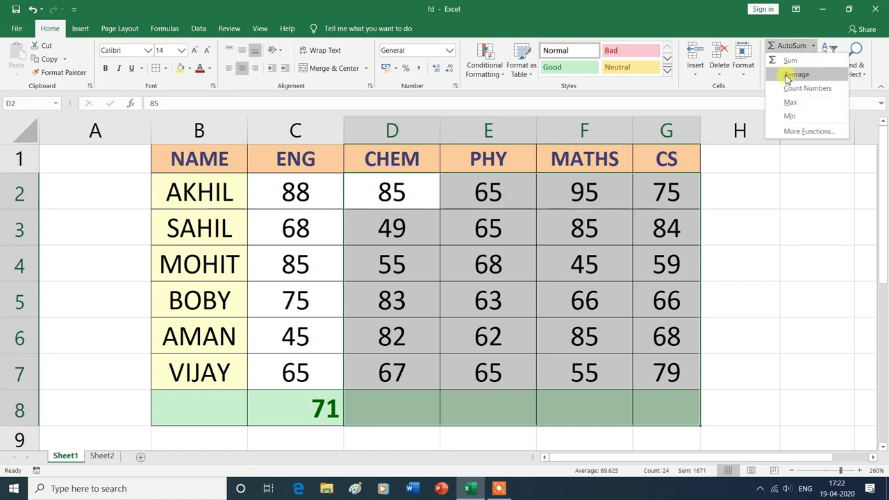
{"action": "left_click", "coordinate": [791, 75]}
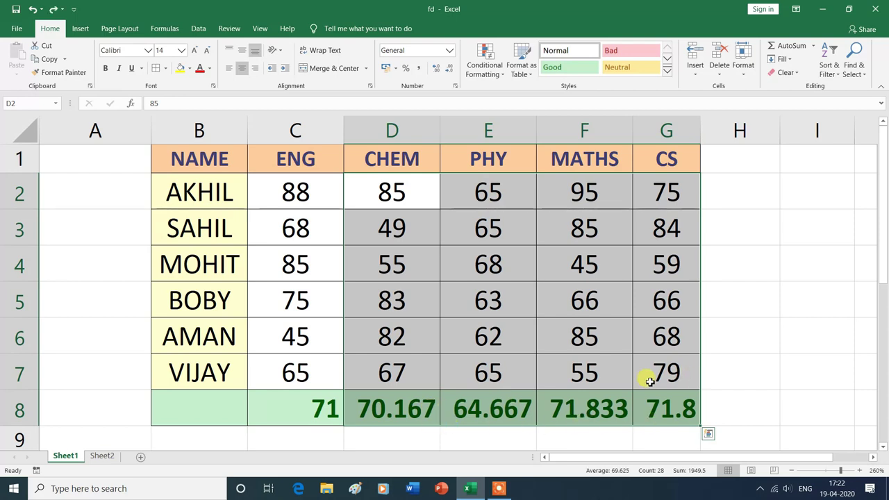
{"action": "left_click", "coordinate": [788, 402]}
{"action": "left_click_drag", "start_coordinate": [296, 410], "coordinate": [657, 402]}
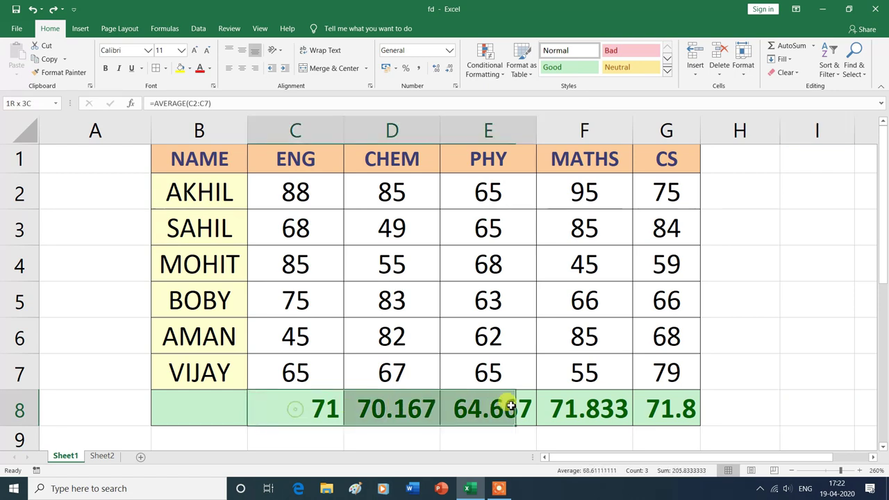
{"action": "key", "text": "Delete"}
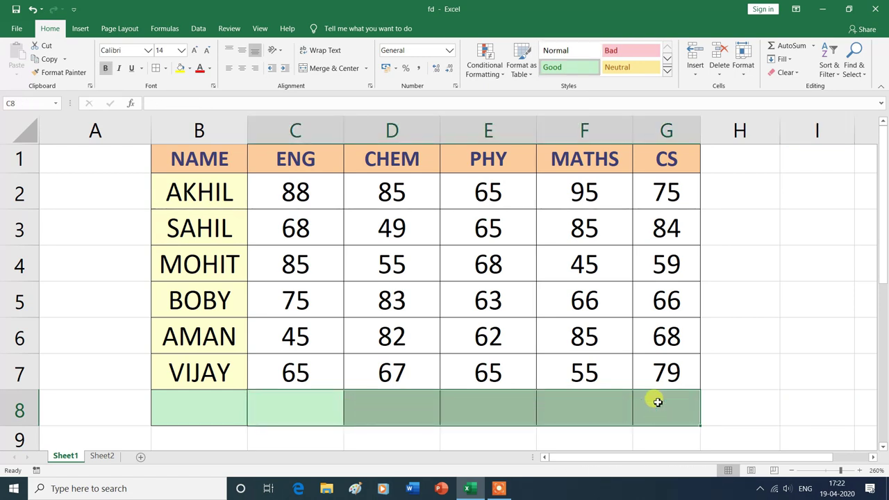
Select C2:G8 and apply Count Numbers, giving 6 under each subject ENG through CS
{"action": "left_click", "coordinate": [813, 46]}
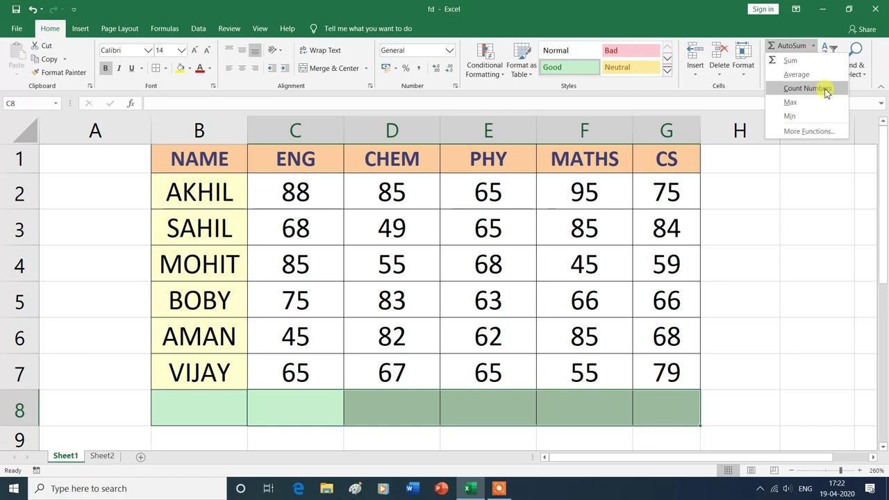
{"action": "left_click", "coordinate": [788, 274]}
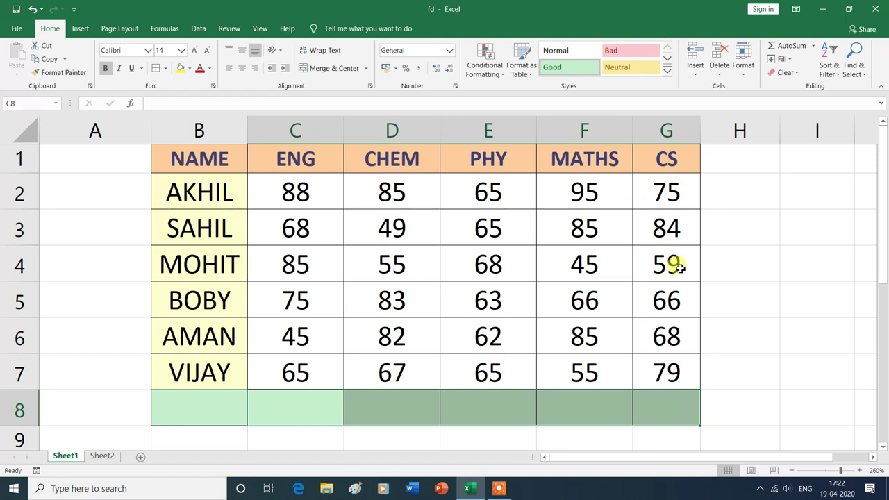
{"action": "left_click", "coordinate": [318, 194]}
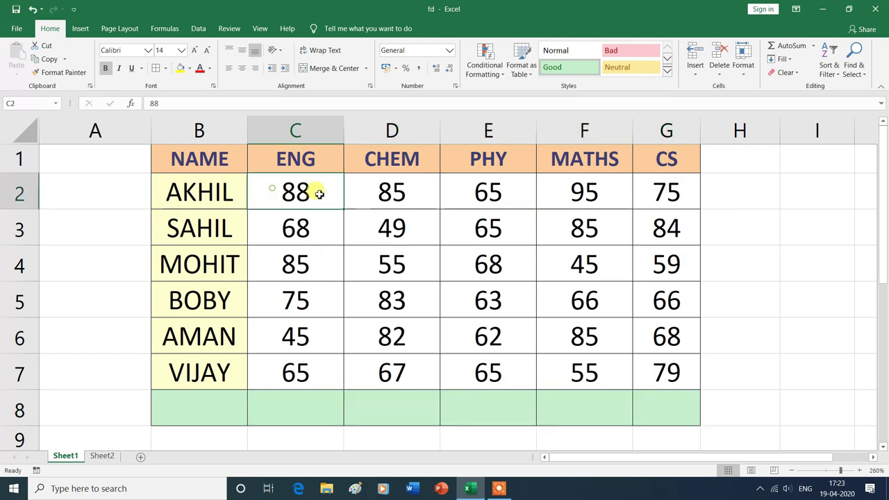
{"action": "left_click_drag", "start_coordinate": [319, 194], "coordinate": [664, 390]}
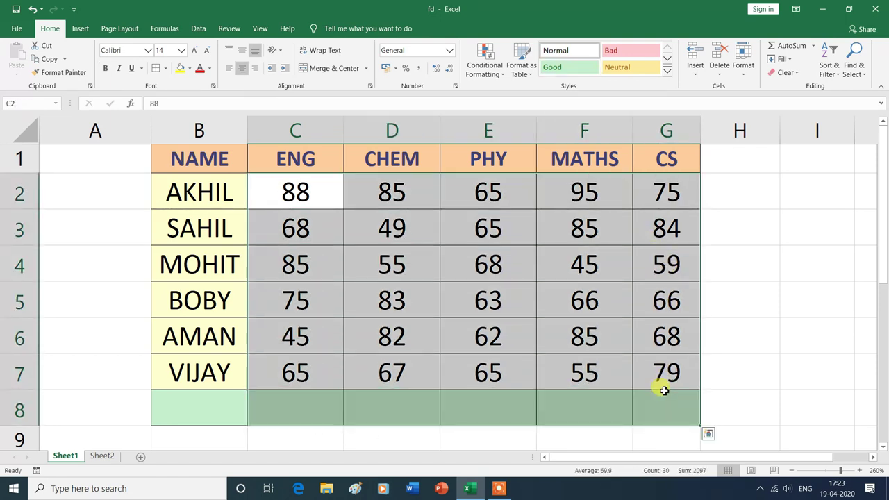
{"action": "left_click", "coordinate": [814, 46]}
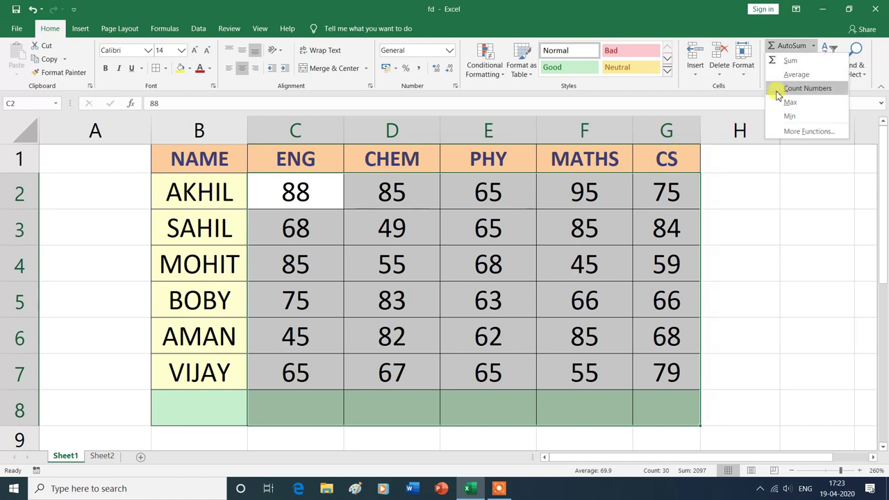
{"action": "left_click", "coordinate": [800, 90]}
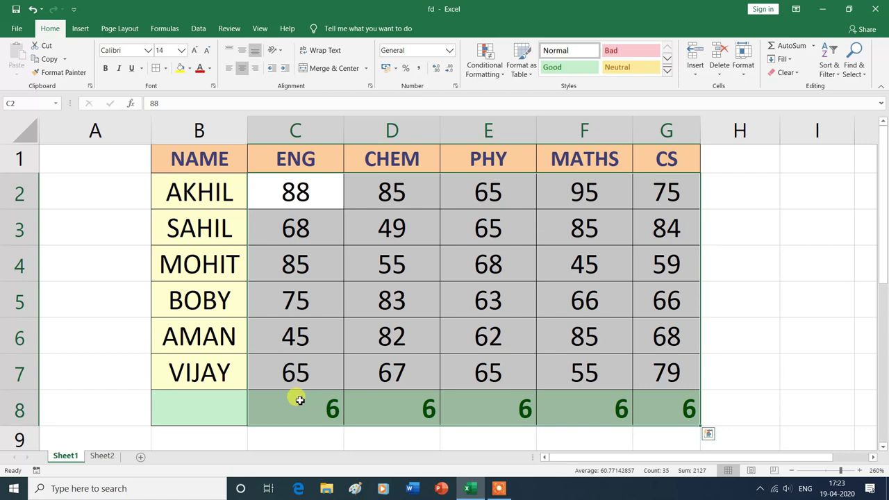
{"action": "left_click", "coordinate": [817, 299]}
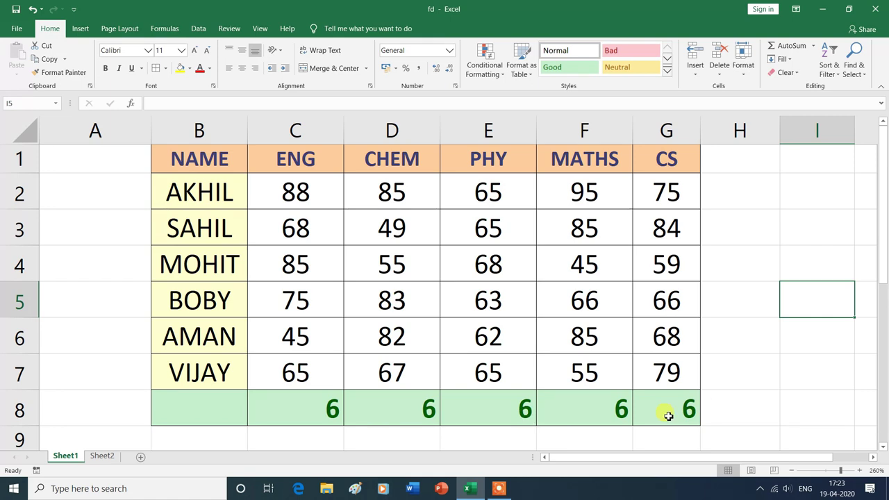
Delete the counts from C8:G8
{"action": "left_click_drag", "start_coordinate": [315, 422], "coordinate": [650, 411]}
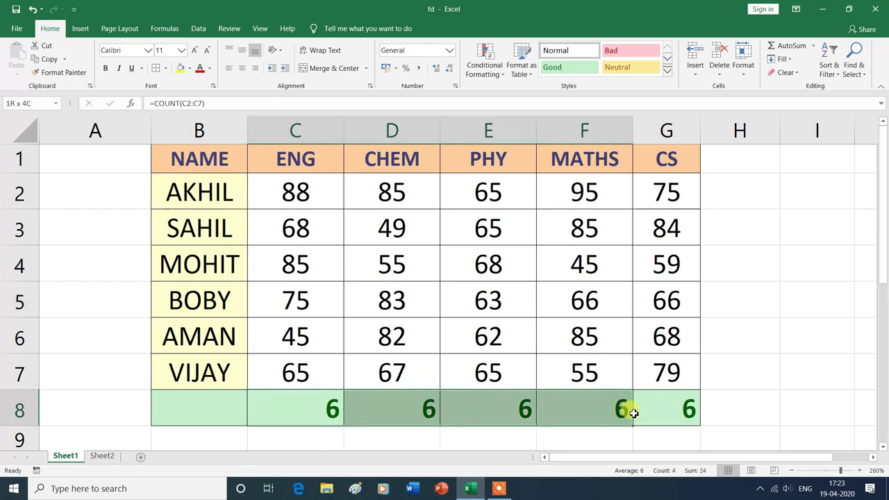
{"action": "key", "text": "Delete"}
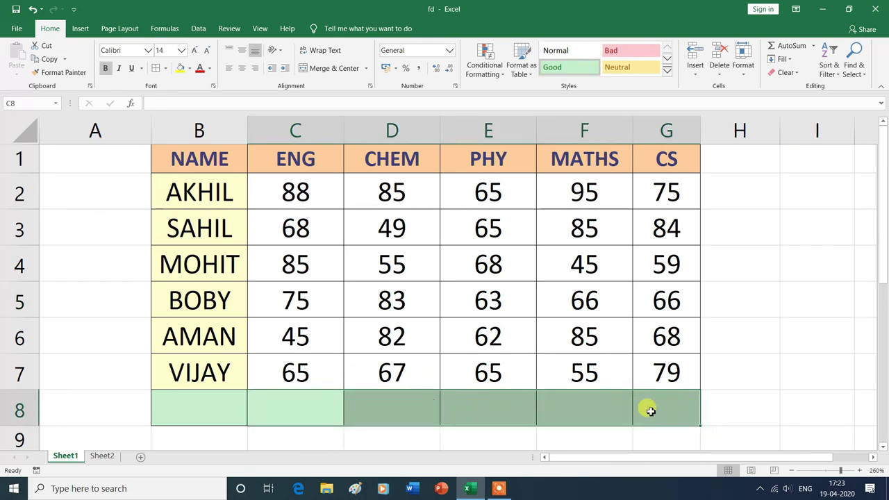
{"action": "left_click", "coordinate": [813, 46]}
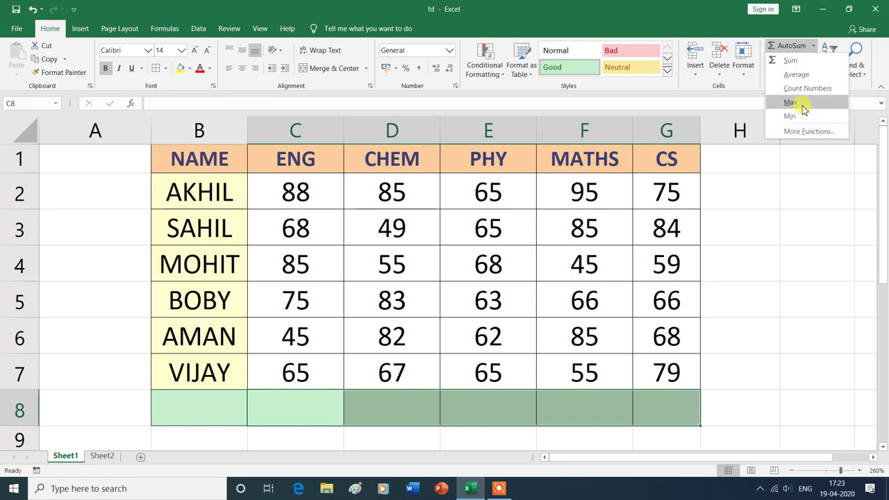
{"action": "left_click", "coordinate": [770, 354]}
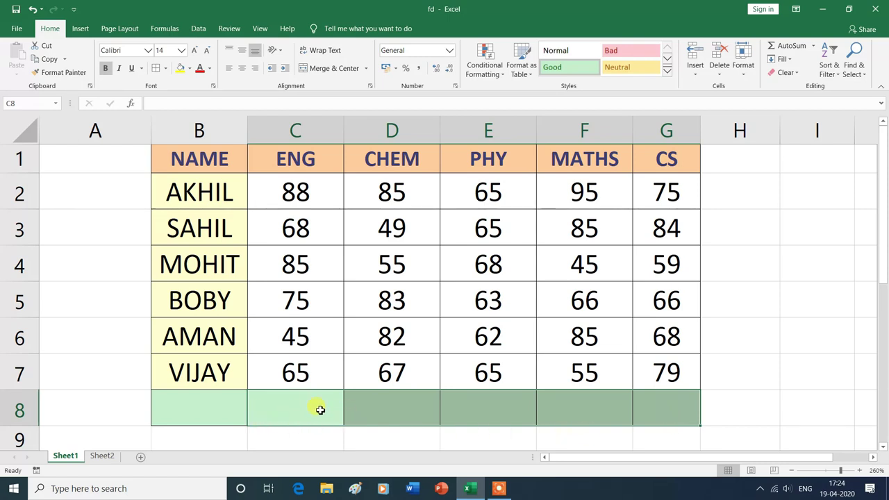
Select C2:G8 and apply Max, filling row 8 with 88, 85, 68, 95 and 84
{"action": "mouse_move", "coordinate": [268, 191]}
{"action": "left_mouse_down"}
{"action": "mouse_move", "coordinate": [645, 375]}
{"action": "mouse_move", "coordinate": [650, 396]}
{"action": "left_mouse_up"}
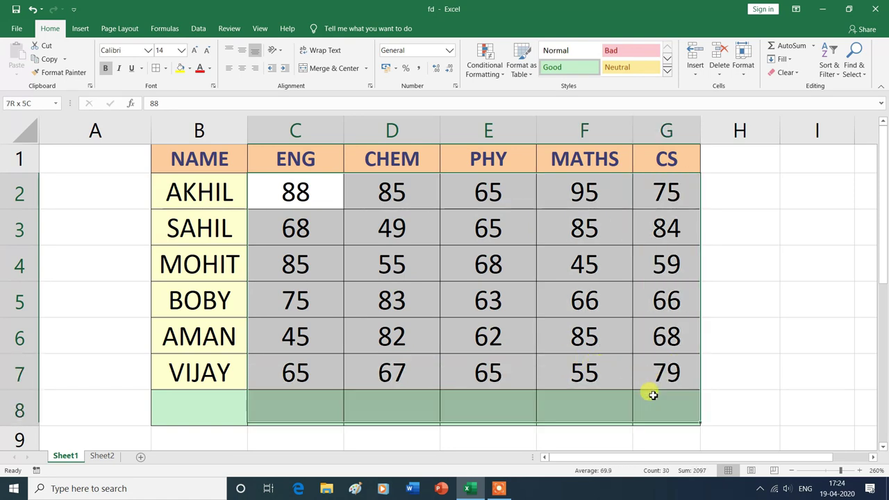
{"action": "left_click", "coordinate": [812, 47]}
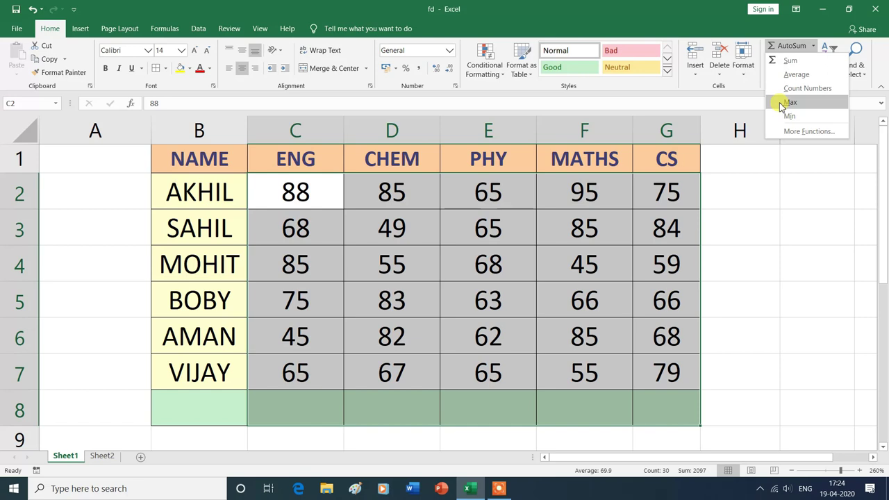
{"action": "left_click", "coordinate": [781, 102]}
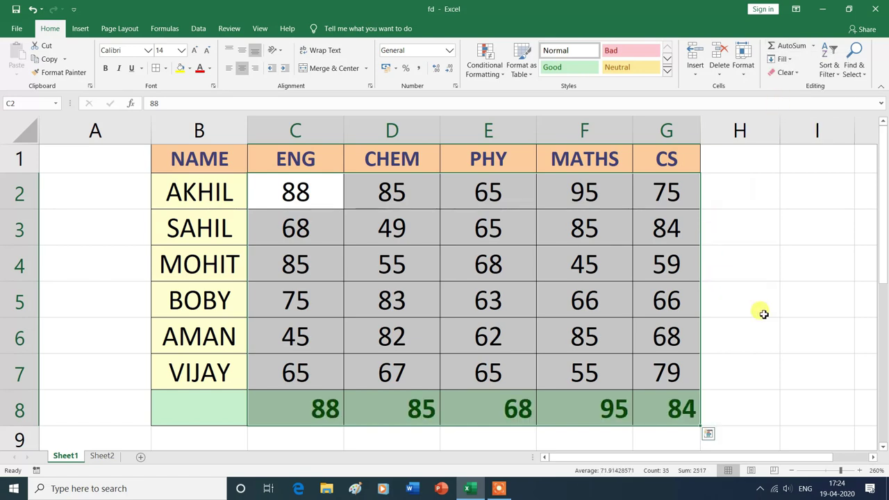
{"action": "left_click", "coordinate": [836, 312]}
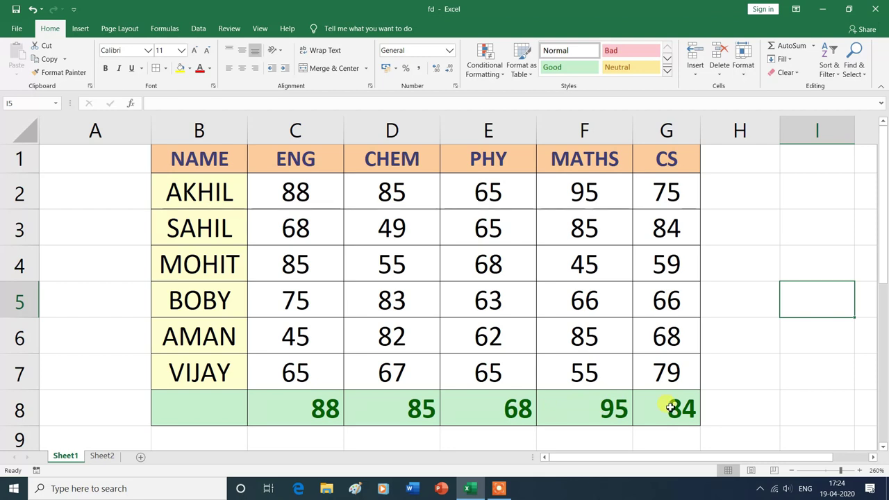
Delete the maximum values from C8:G8
{"action": "left_click_drag", "start_coordinate": [303, 408], "coordinate": [673, 413]}
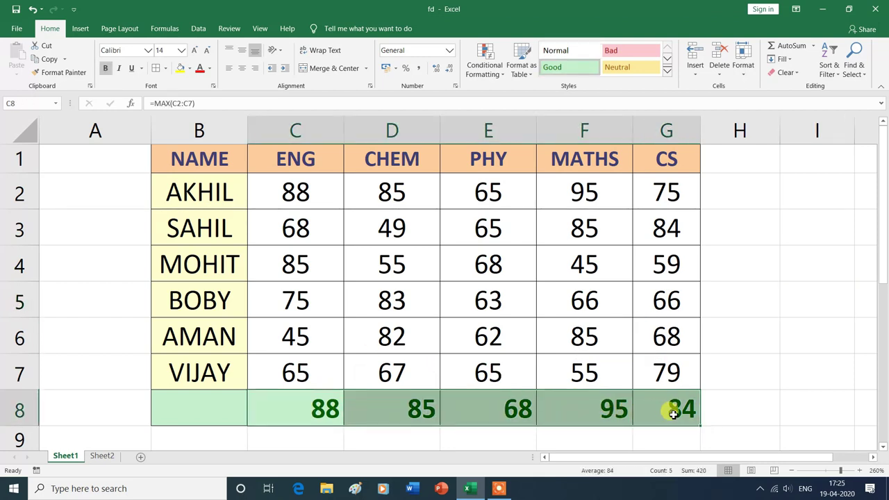
{"action": "key", "text": "Delete"}
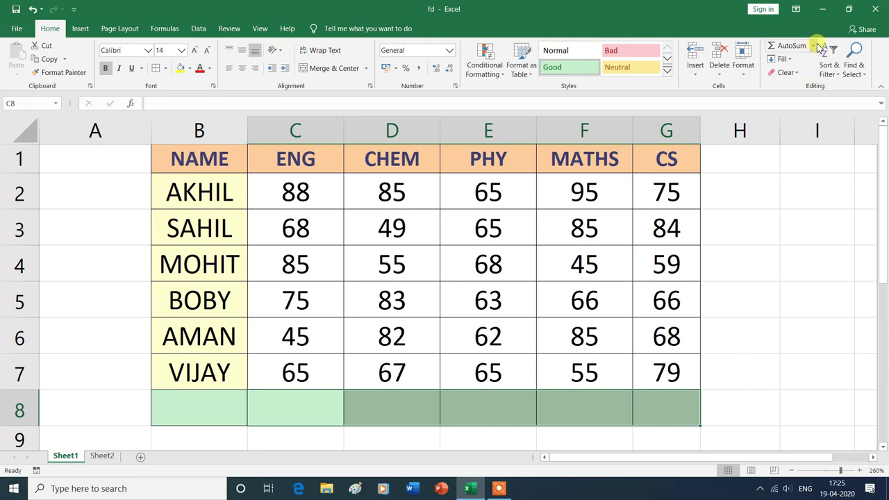
{"action": "left_click", "coordinate": [813, 46]}
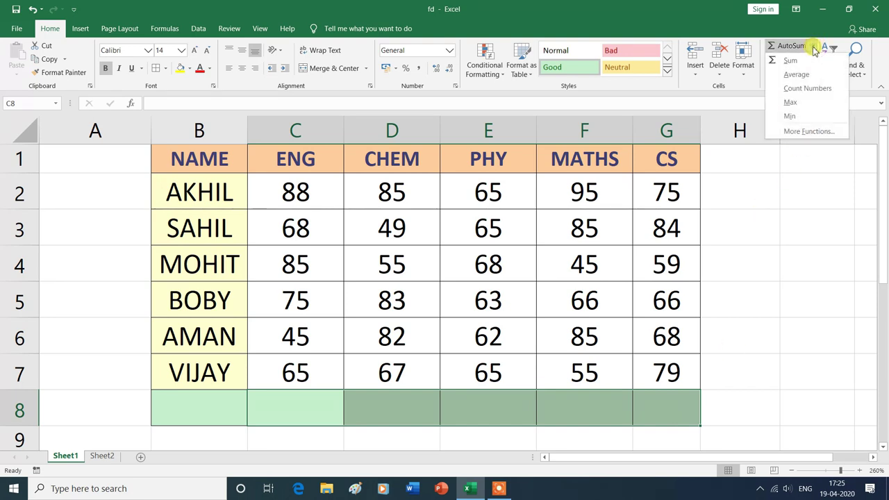
{"action": "left_click", "coordinate": [796, 120]}
Select C2:G8 and apply Min, filling row 8 with 45, 49, 62, 45 and 59
{"action": "mouse_move", "coordinate": [278, 185]}
{"action": "left_mouse_down"}
{"action": "mouse_move", "coordinate": [658, 381]}
{"action": "mouse_move", "coordinate": [663, 407]}
{"action": "left_mouse_up"}
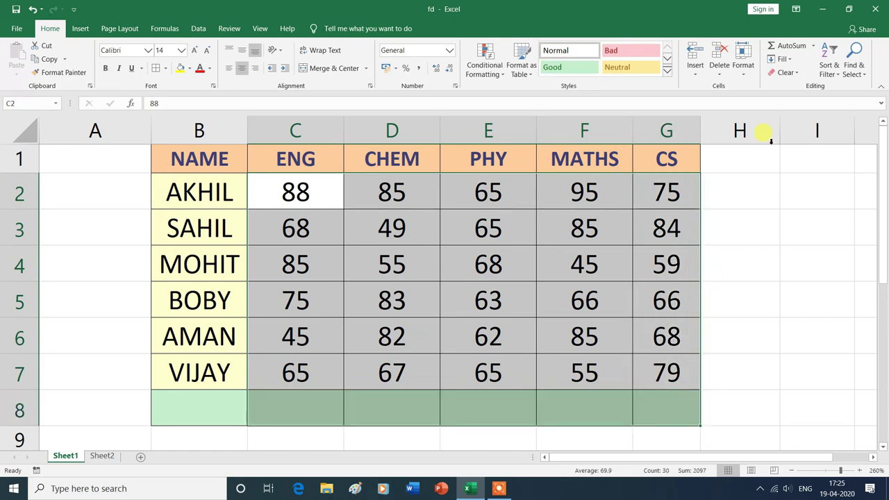
{"action": "left_click", "coordinate": [814, 48]}
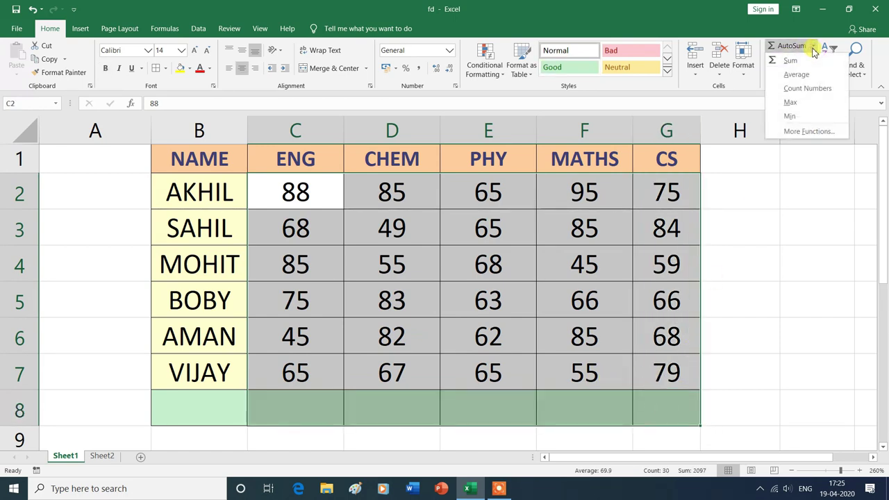
{"action": "left_click", "coordinate": [784, 116]}
{"action": "left_click", "coordinate": [836, 389]}
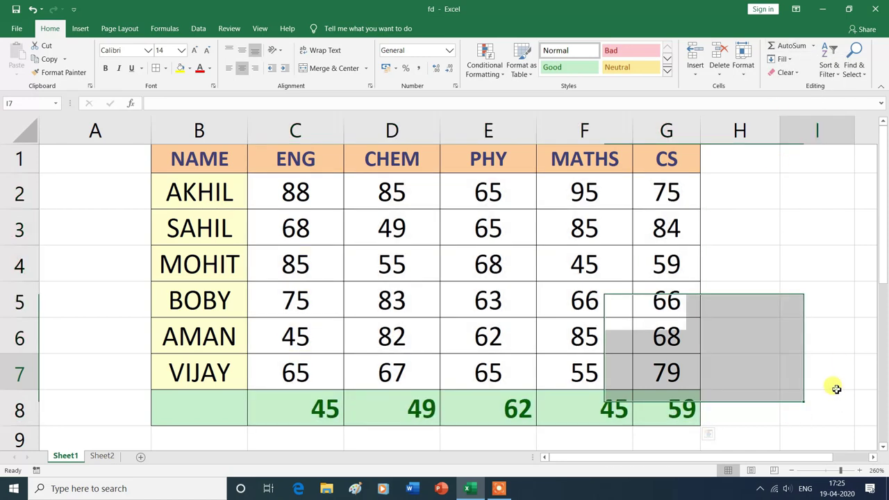